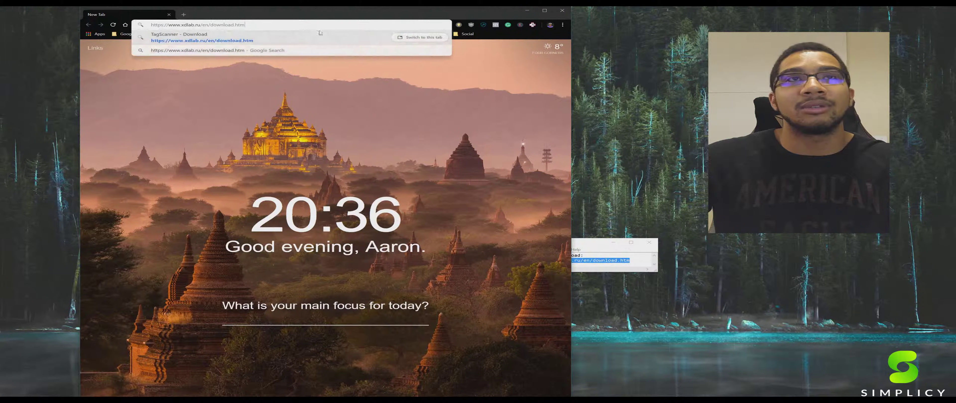
- Load the TagScanner download page and download the TagScanner 6.0.33 (exe) installer
{"action": "key", "text": "Return"}
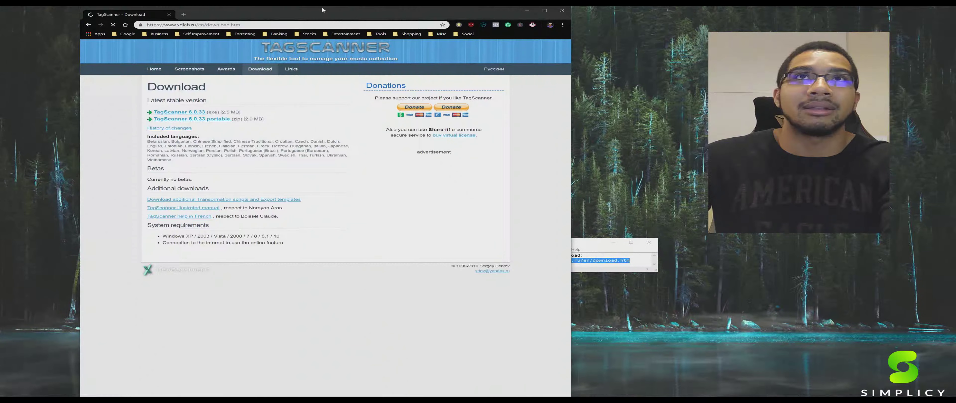
{"action": "left_click_drag", "start_coordinate": [322, 9], "coordinate": [281, 62]}
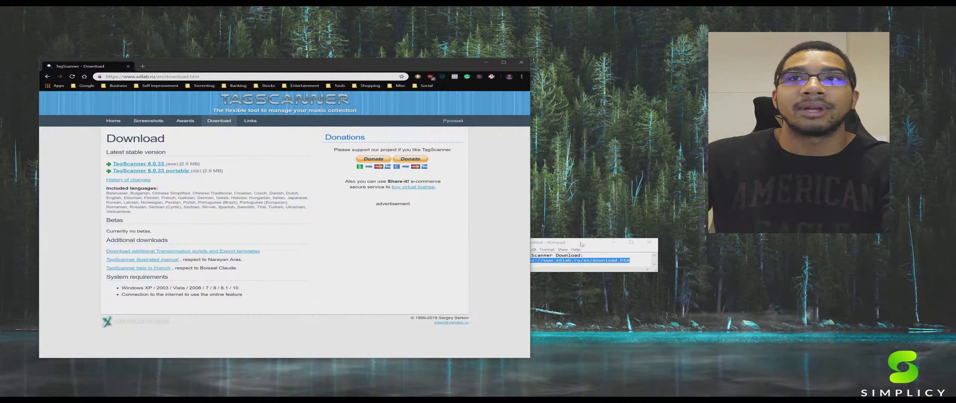
{"action": "left_click_drag", "start_coordinate": [581, 244], "coordinate": [638, 296]}
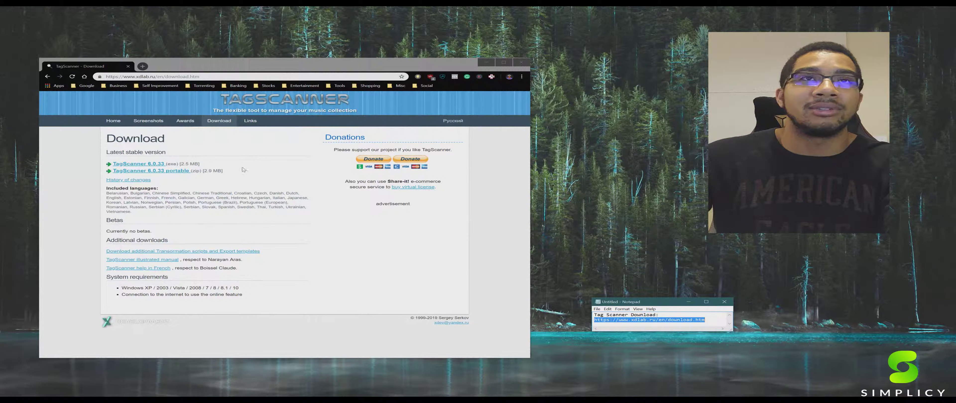
{"action": "left_click_drag", "start_coordinate": [172, 193], "coordinate": [178, 194]}
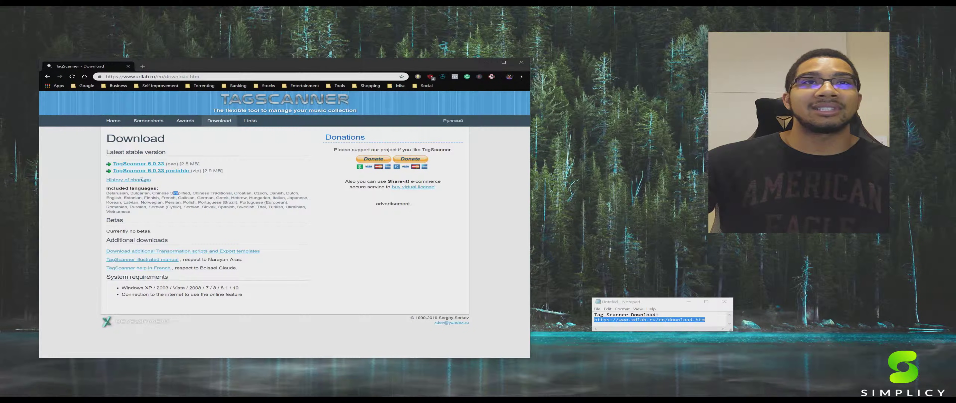
{"action": "left_click", "coordinate": [155, 165]}
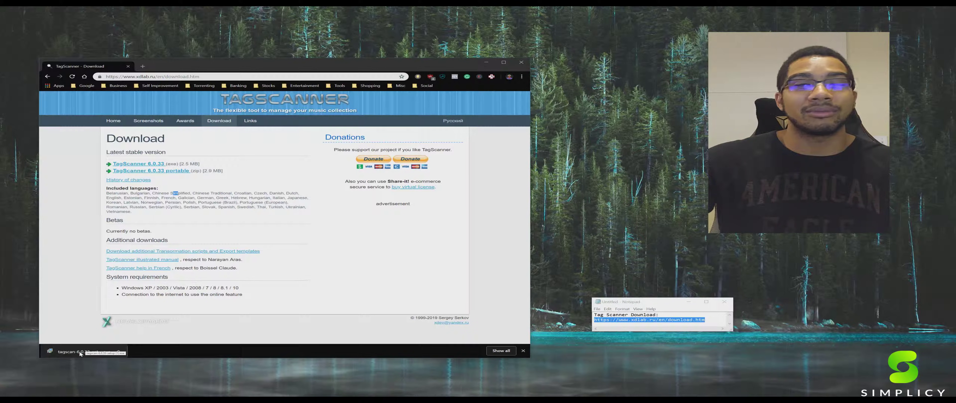
- Run the downloaded TagScanner 6.0.33 installer and accept the default install location
{"action": "left_click", "coordinate": [80, 354]}
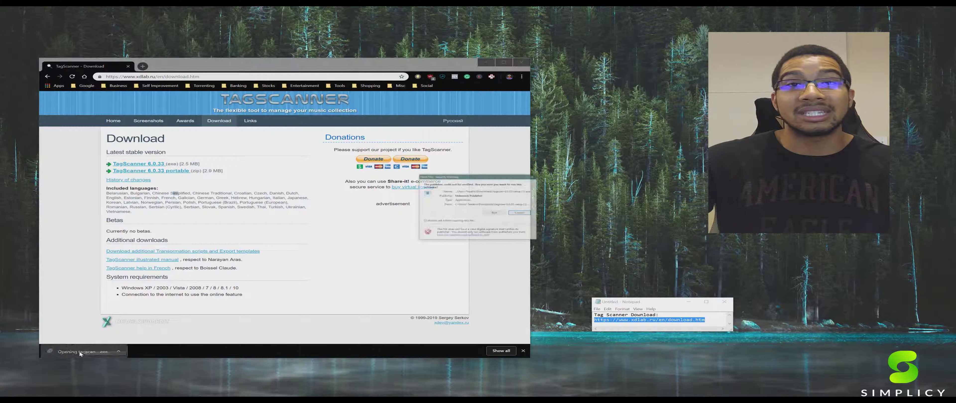
{"action": "left_click", "coordinate": [494, 213]}
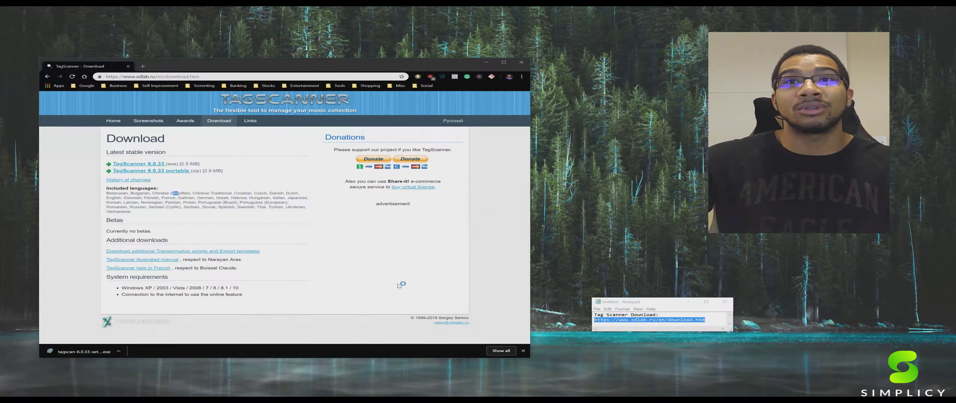
{"action": "left_click", "coordinate": [526, 258]}
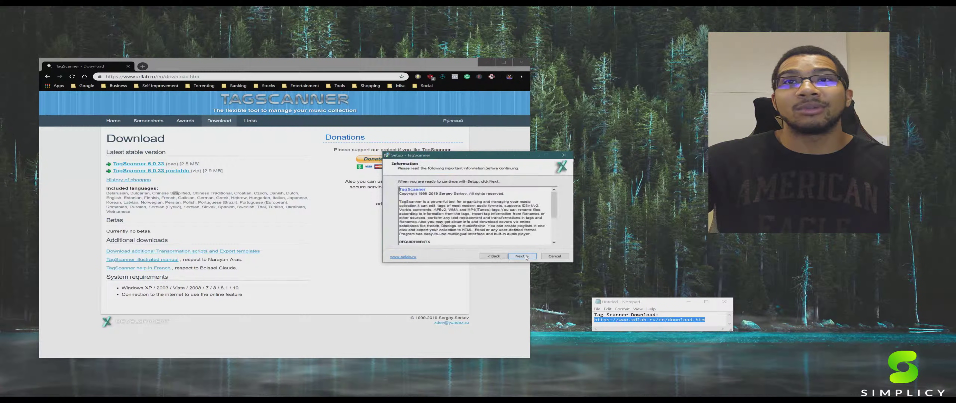
{"action": "left_click", "coordinate": [522, 258]}
{"action": "left_click", "coordinate": [517, 257]}
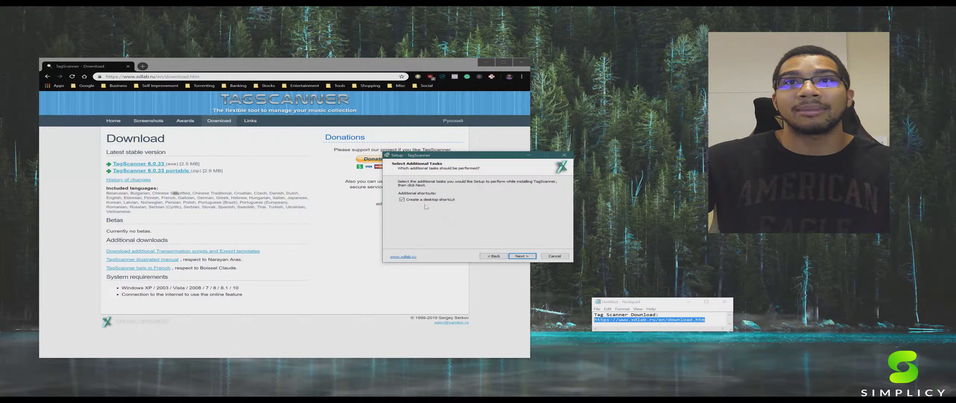
- Install with a desktop shortcut and English interface, then launch TagScanner and enlarge its window
{"action": "left_click", "coordinate": [522, 256]}
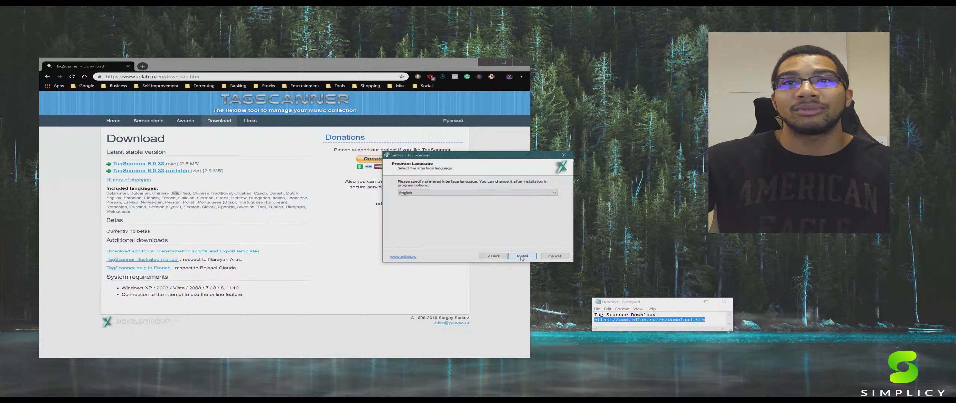
{"action": "left_click", "coordinate": [521, 257]}
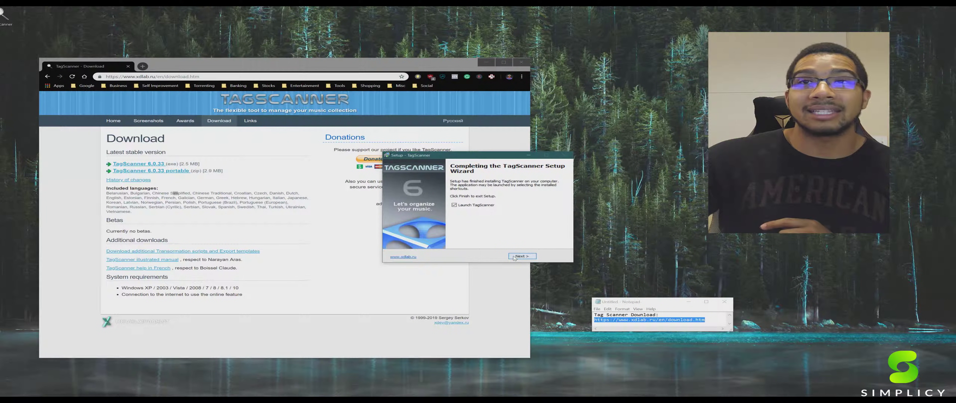
{"action": "left_click", "coordinate": [515, 257]}
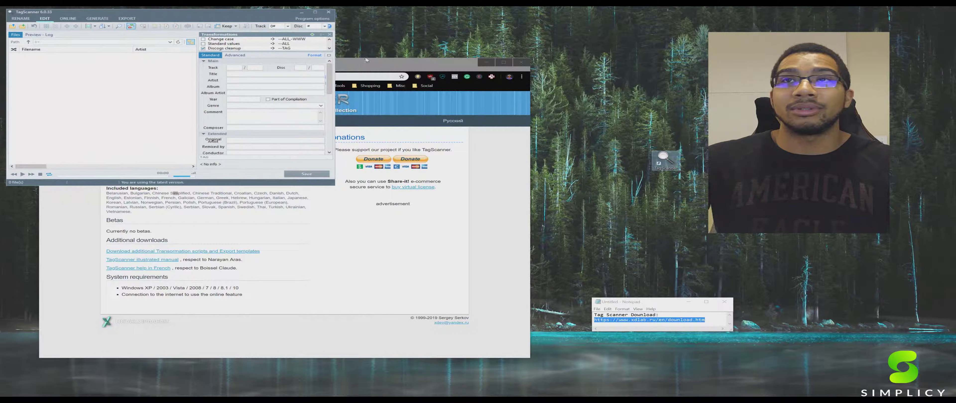
{"action": "left_click_drag", "start_coordinate": [246, 16], "coordinate": [552, 113]}
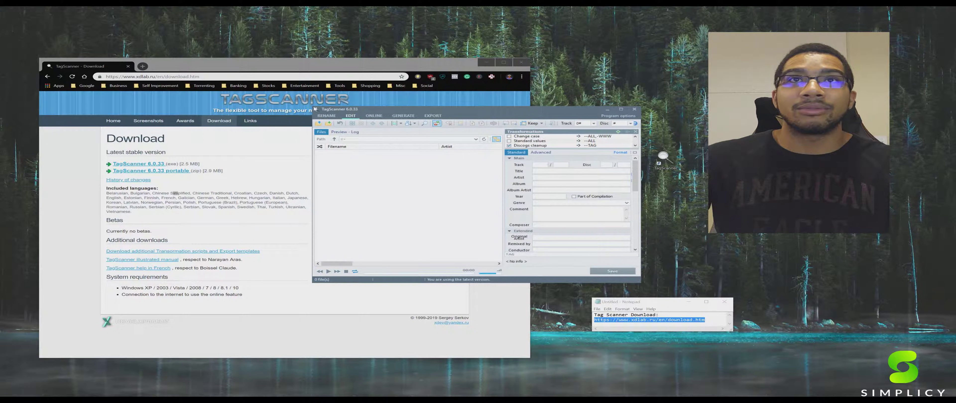
{"action": "left_click_drag", "start_coordinate": [312, 106], "coordinate": [253, 76]}
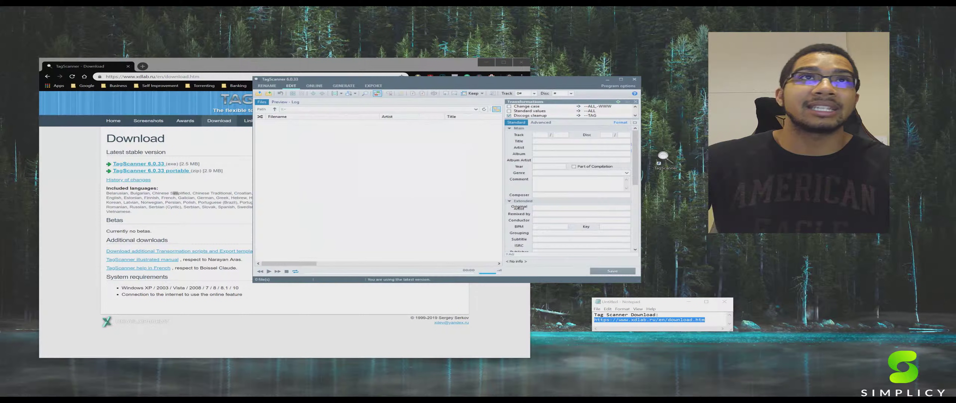
- Open the Music > That OG Good folder in File Explorer
{"action": "key", "text": "super+e"}
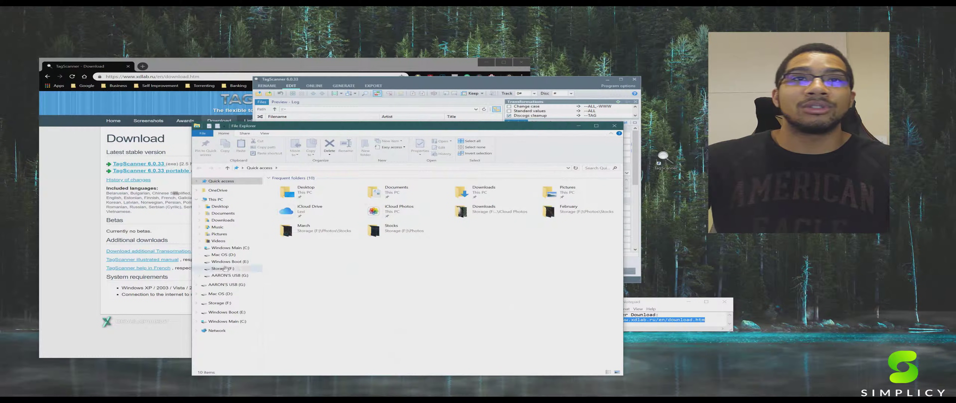
{"action": "left_click", "coordinate": [259, 228]}
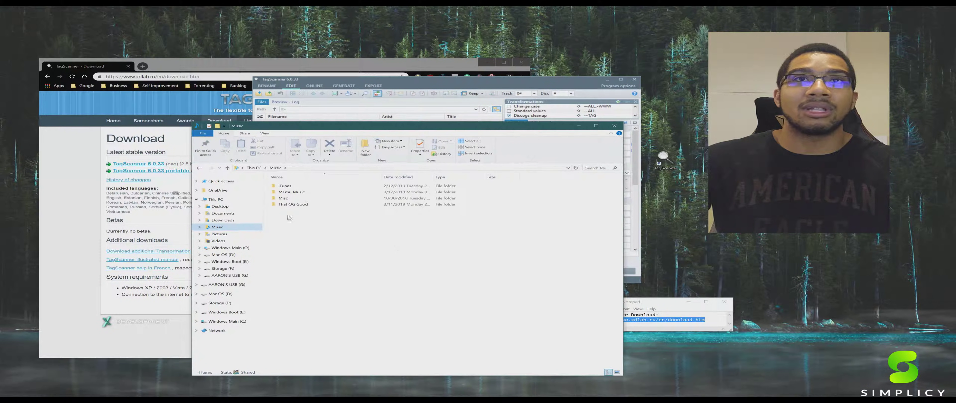
{"action": "double_click", "coordinate": [293, 204]}
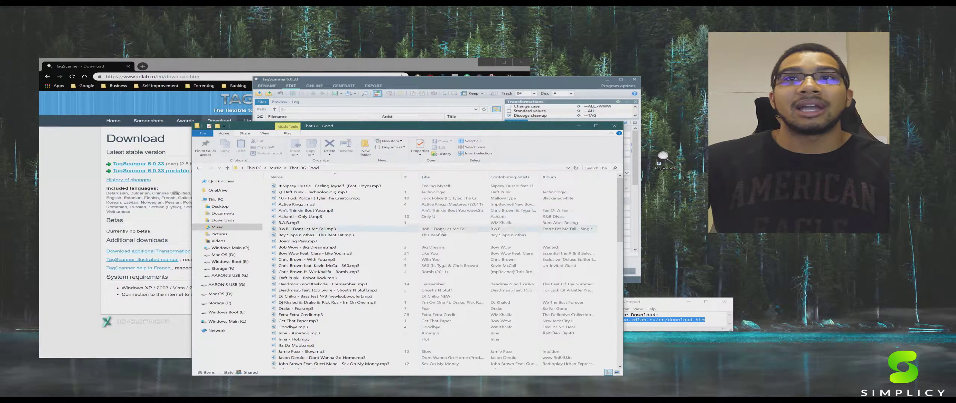
{"action": "scroll", "coordinate": [441, 232], "scroll_direction": "down", "scroll_amount": 4}
{"action": "scroll", "coordinate": [398, 219], "scroll_direction": "up", "scroll_amount": 3}
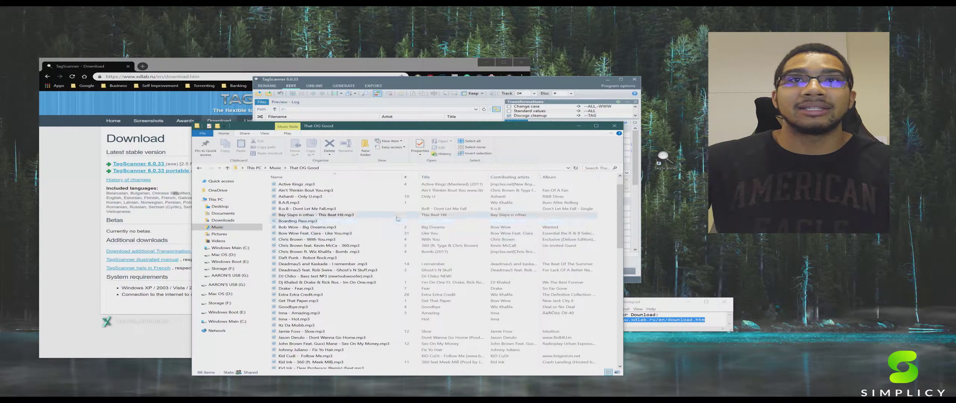
- Inspect tracks like Boarding Pass, Itz Da Mobb, Lights, Murder Outro and Pussy Money Weed
{"action": "left_click", "coordinate": [379, 220]}
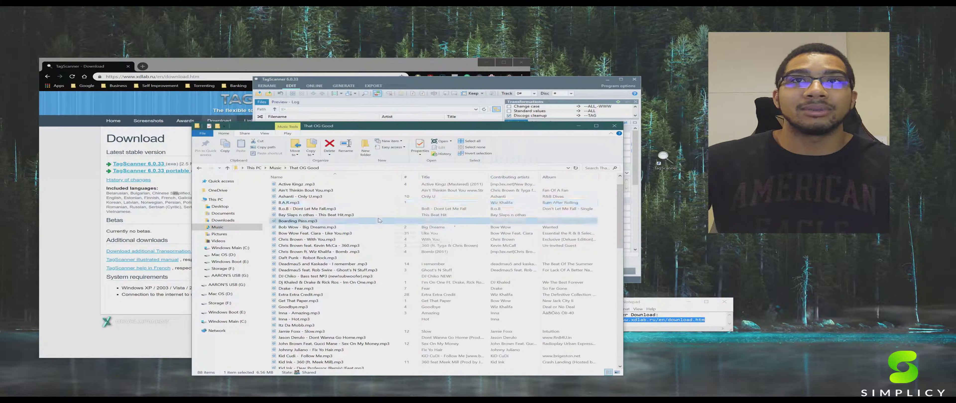
{"action": "scroll", "coordinate": [379, 221], "scroll_direction": "down", "scroll_amount": 5}
{"action": "left_click", "coordinate": [416, 237]}
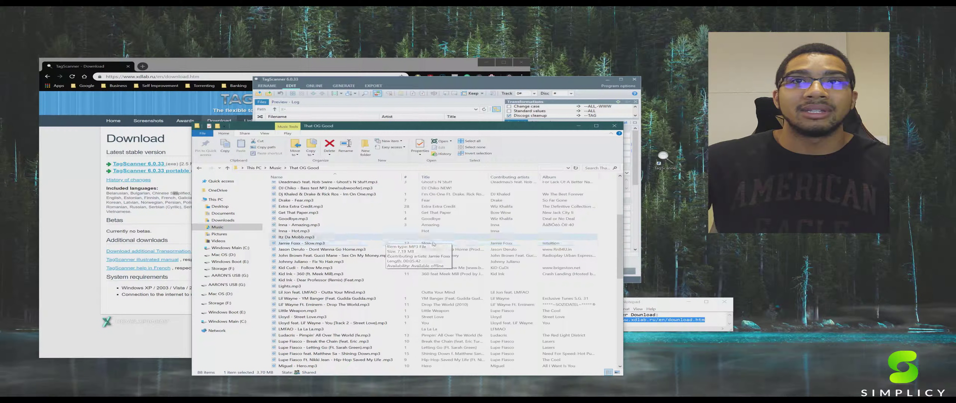
{"action": "scroll", "coordinate": [434, 244], "scroll_direction": "down", "scroll_amount": 2}
{"action": "left_click", "coordinate": [316, 243]}
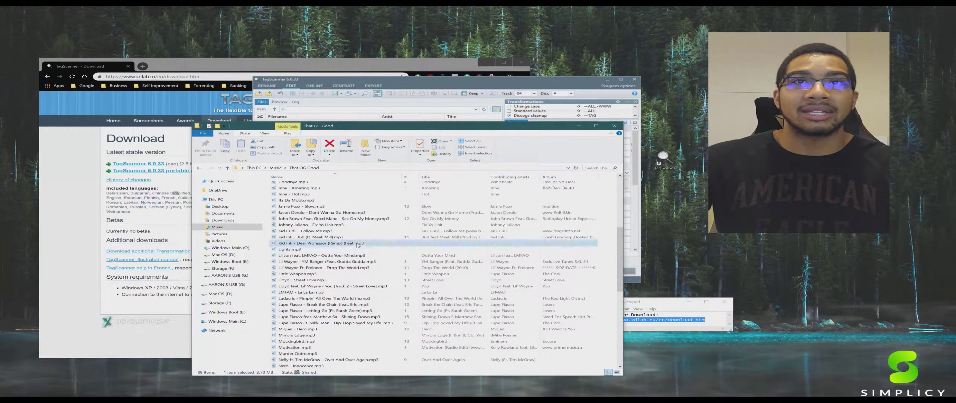
{"action": "left_click", "coordinate": [315, 248]}
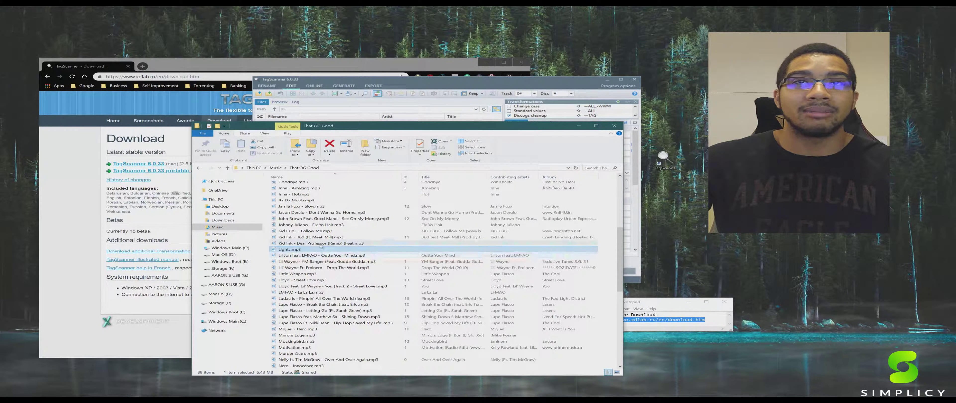
{"action": "scroll", "coordinate": [356, 275], "scroll_direction": "down", "scroll_amount": 4}
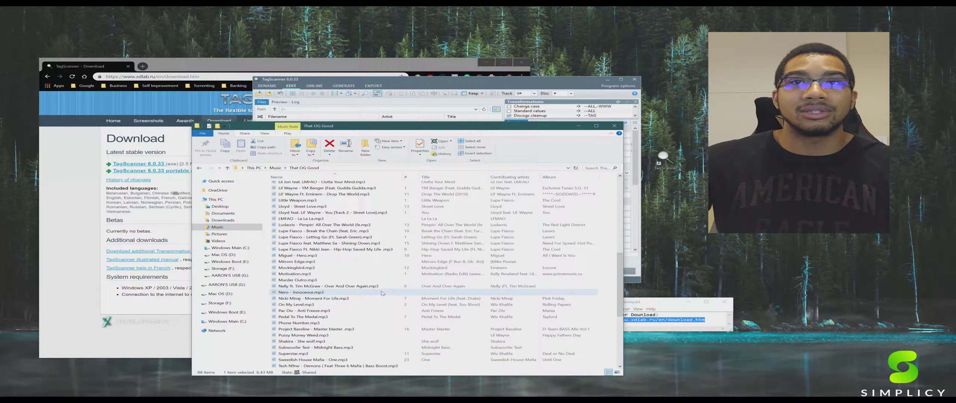
{"action": "left_click", "coordinate": [372, 280]}
{"action": "scroll", "coordinate": [394, 283], "scroll_direction": "down", "scroll_amount": 4}
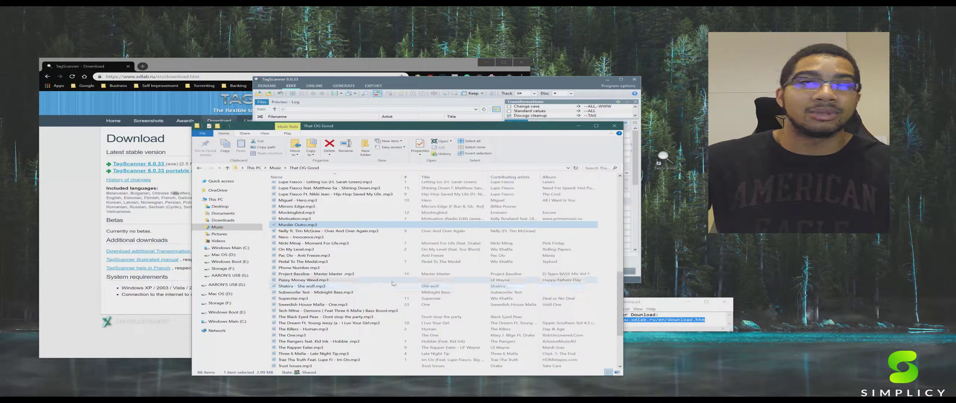
{"action": "left_click", "coordinate": [393, 261]}
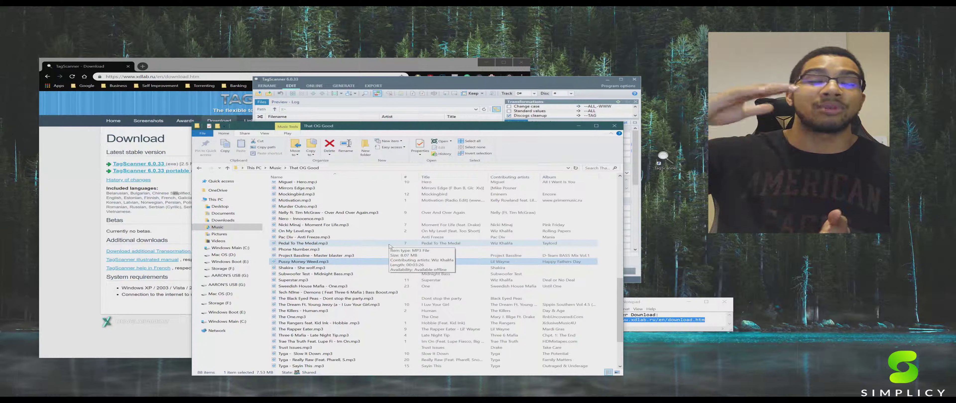
- Move the That OG Good Explorer window further left
{"action": "scroll", "coordinate": [386, 246], "scroll_direction": "down", "scroll_amount": 3}
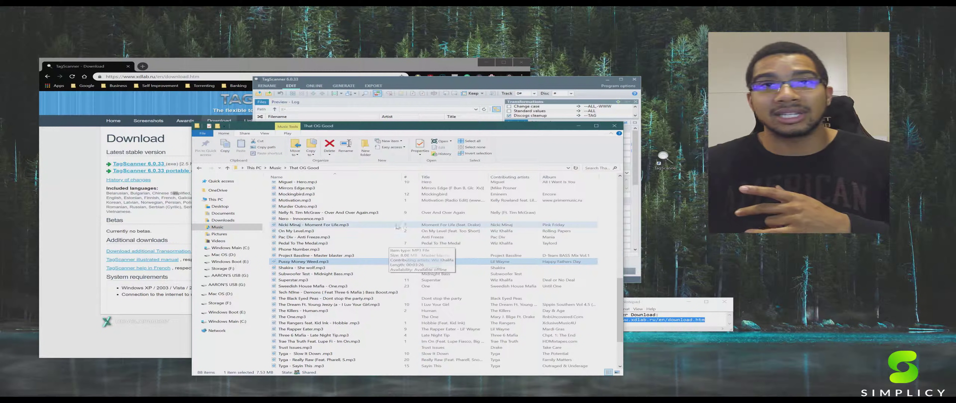
{"action": "scroll", "coordinate": [383, 246], "scroll_direction": "up", "scroll_amount": 3}
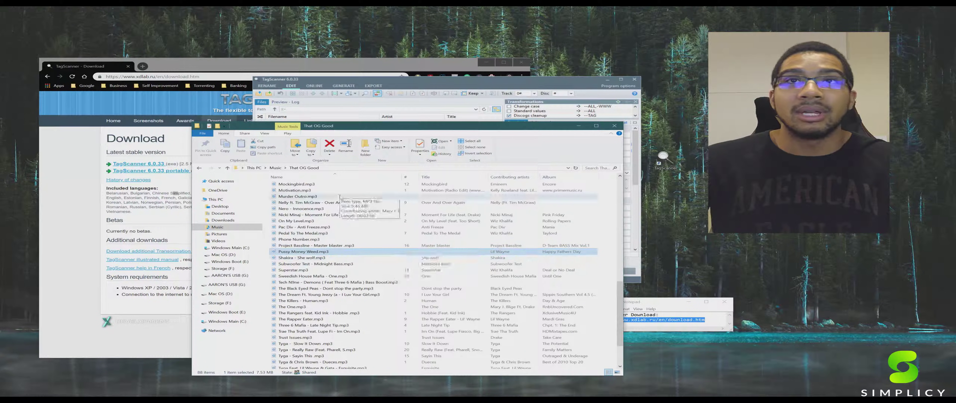
{"action": "left_click_drag", "start_coordinate": [454, 129], "coordinate": [382, 120]}
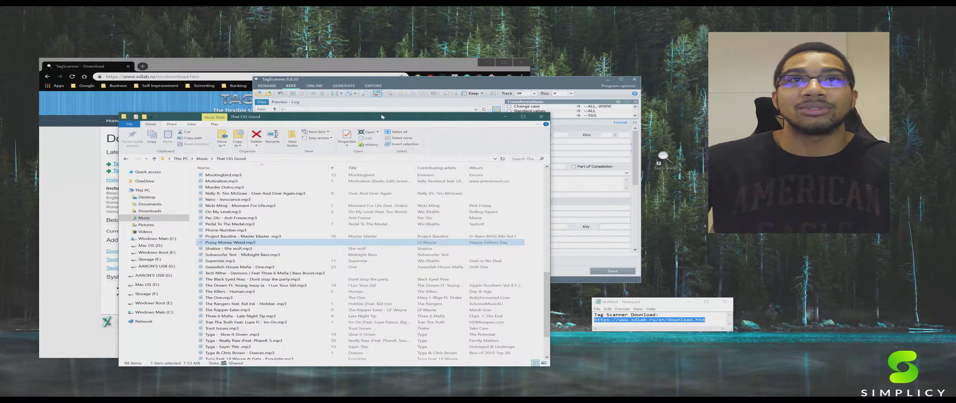
- Close Explorer and load the Music\That OG Good folder into TagScanner
{"action": "left_click", "coordinate": [542, 117]}
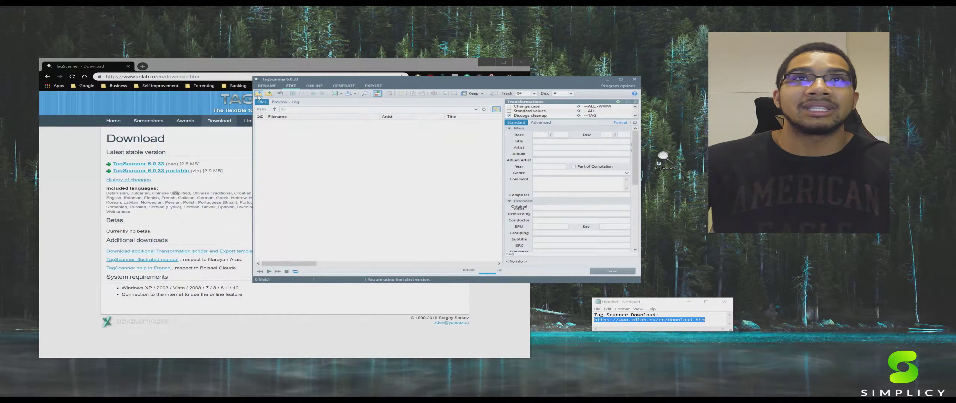
{"action": "left_click", "coordinate": [260, 94]}
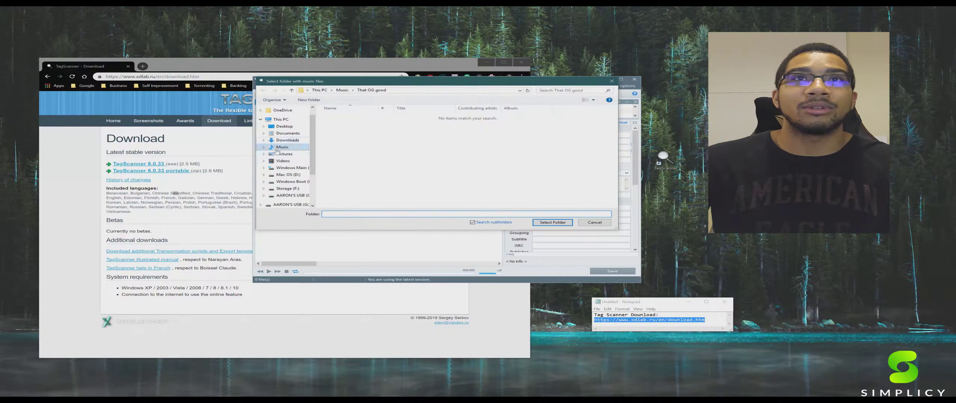
{"action": "left_click", "coordinate": [285, 148]}
{"action": "left_click", "coordinate": [352, 136]}
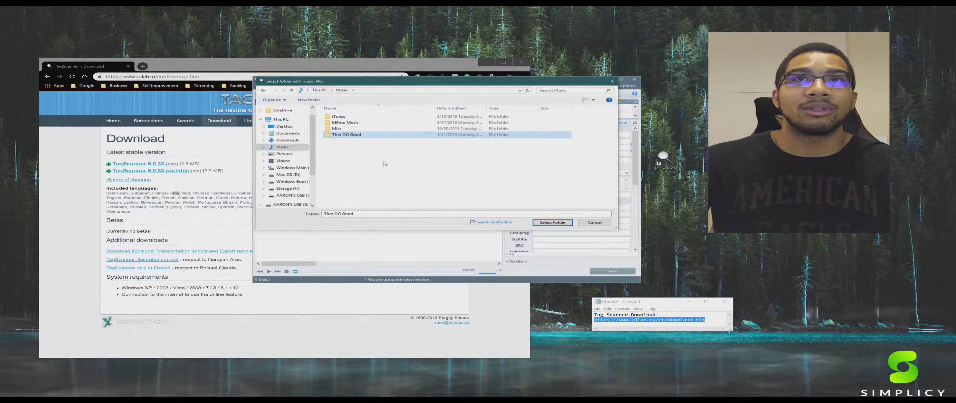
{"action": "left_click", "coordinate": [553, 222]}
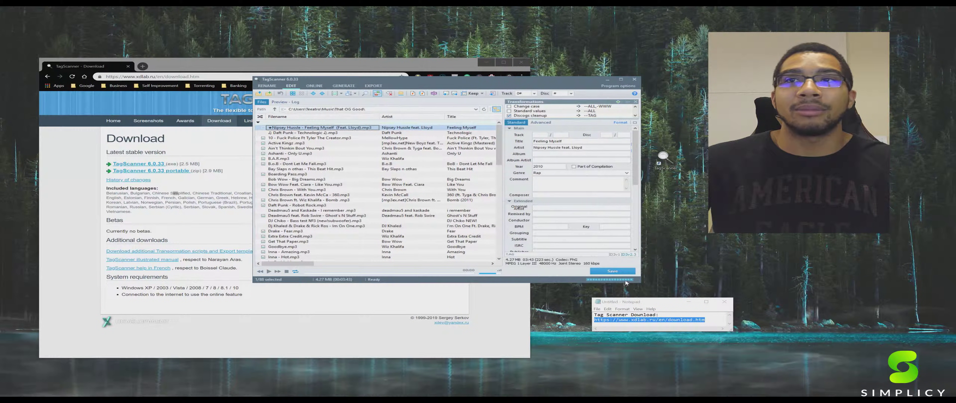
- Enlarge TagScanner to reveal the Album column and select all 88 files
{"action": "left_click_drag", "start_coordinate": [641, 283], "coordinate": [720, 336]}
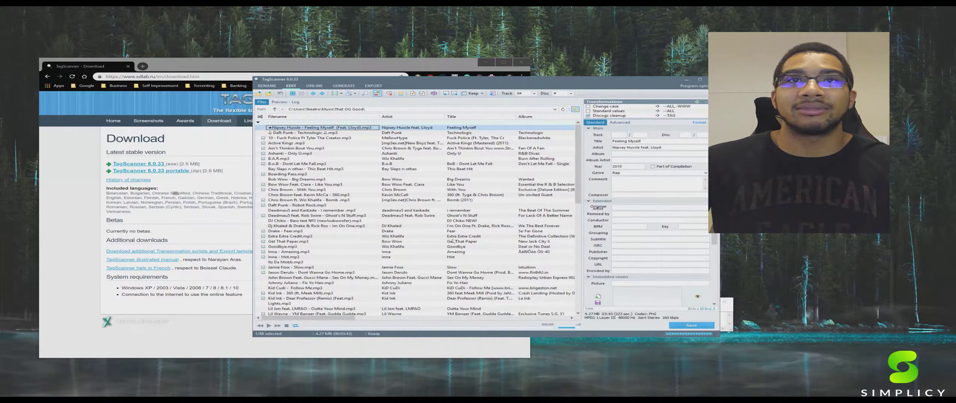
{"action": "scroll", "coordinate": [452, 242], "scroll_direction": "down", "scroll_amount": 15}
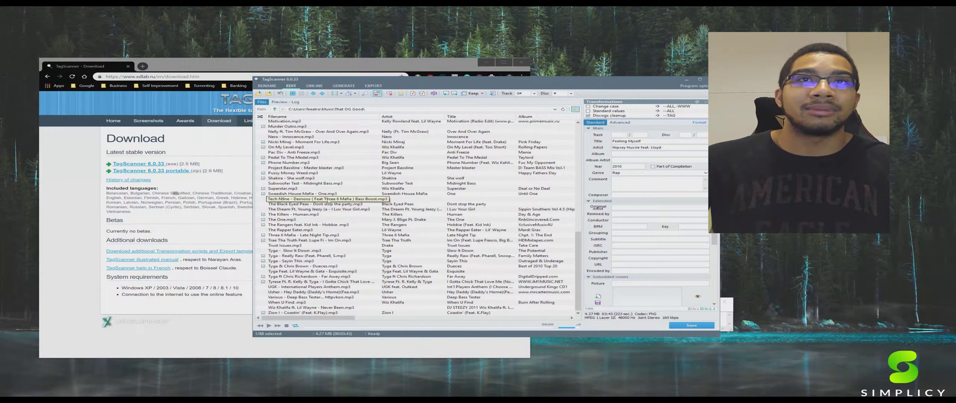
{"action": "scroll", "coordinate": [421, 218], "scroll_direction": "up", "scroll_amount": 15}
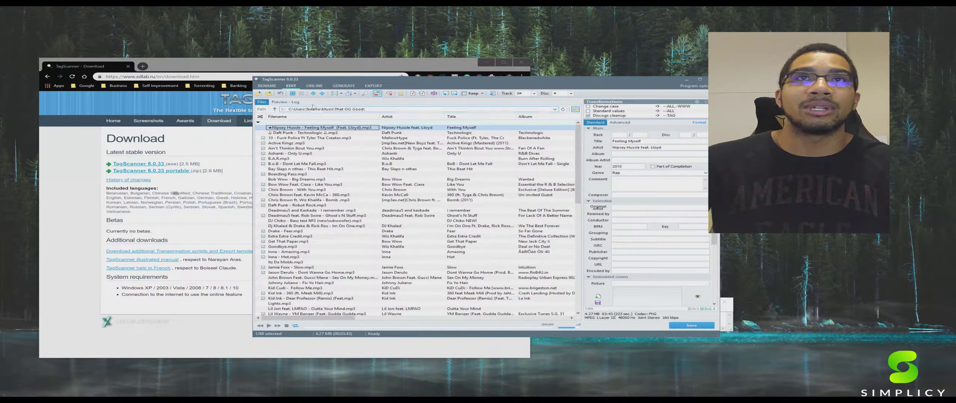
{"action": "left_click", "coordinate": [294, 95]}
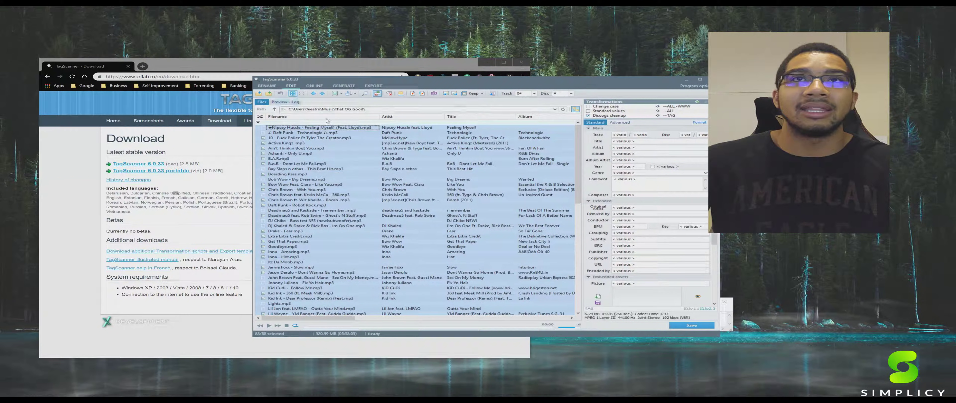
{"action": "scroll", "coordinate": [386, 203], "scroll_direction": "down", "scroll_amount": 4}
{"action": "scroll", "coordinate": [378, 190], "scroll_direction": "up", "scroll_amount": 5}
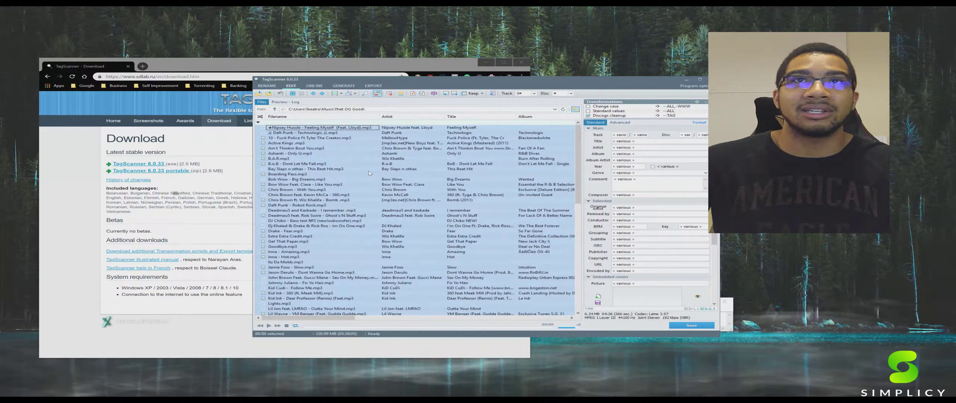
- Generate Artist and Title tags for all 88 files from filenames using %artist% - %title%
{"action": "left_click", "coordinate": [342, 86]}
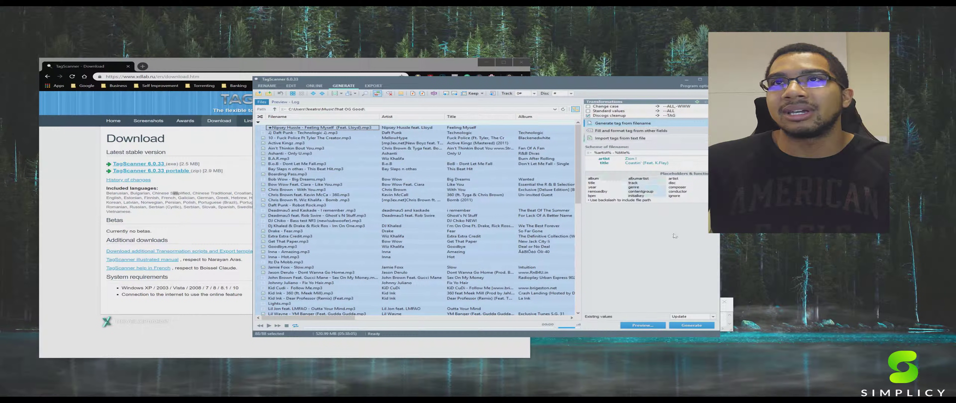
{"action": "left_click", "coordinate": [687, 327]}
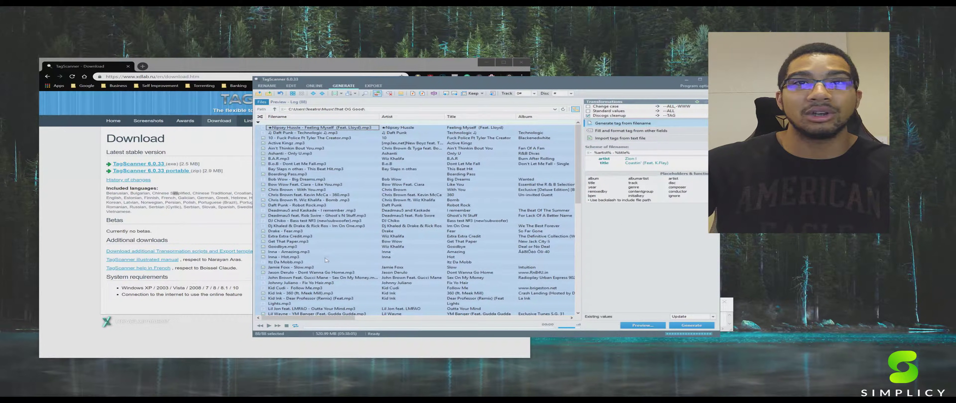
{"action": "scroll", "coordinate": [384, 265], "scroll_direction": "down", "scroll_amount": 7}
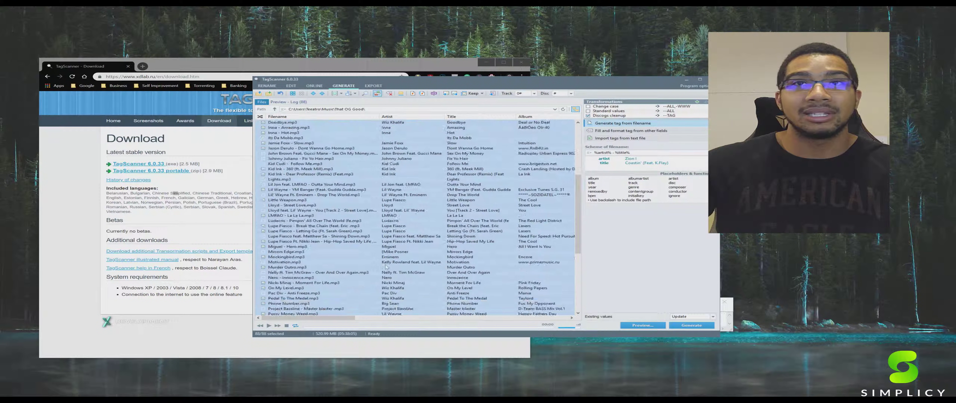
{"action": "scroll", "coordinate": [343, 267], "scroll_direction": "down", "scroll_amount": 2}
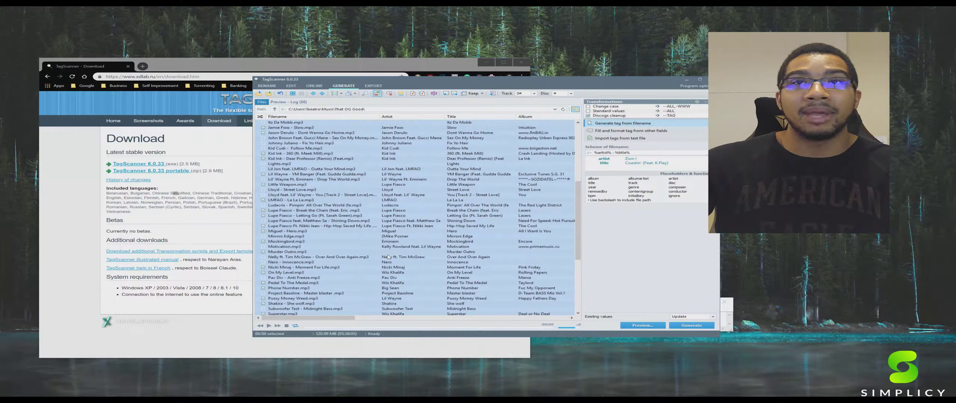
{"action": "scroll", "coordinate": [388, 256], "scroll_direction": "down", "scroll_amount": 1}
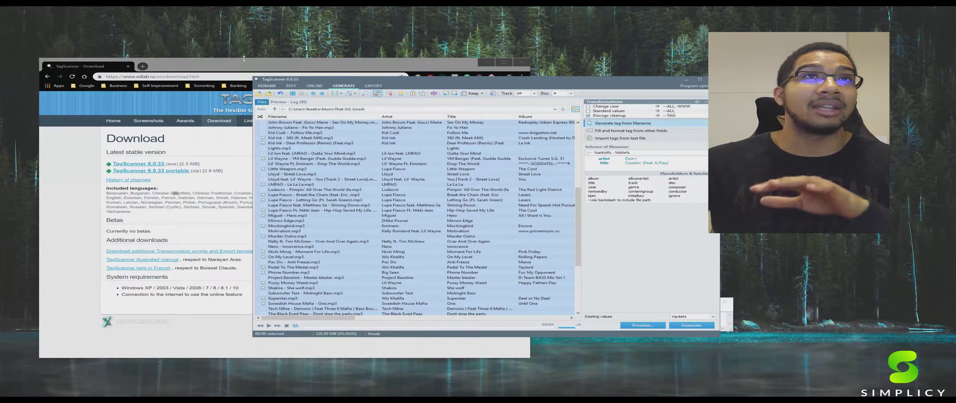
- Reopen That OG Good in Explorer and verify B.A.R.mp3 and Boarding Pass.mp3 show new tags
{"action": "key", "text": "super+e"}
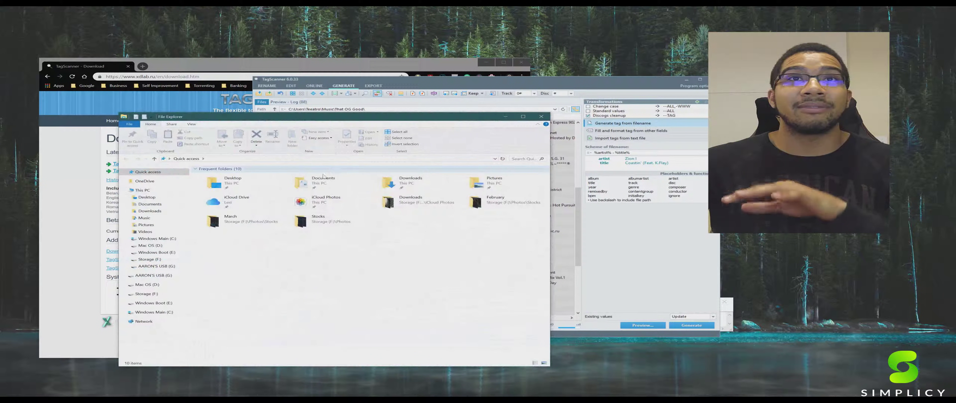
{"action": "left_click", "coordinate": [144, 218]}
{"action": "left_click", "coordinate": [241, 196]}
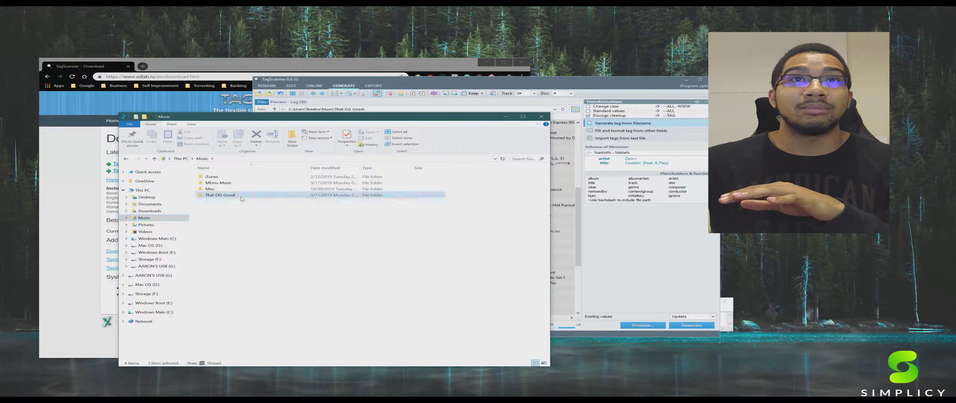
{"action": "double_click", "coordinate": [242, 199]}
{"action": "scroll", "coordinate": [347, 247], "scroll_direction": "down", "scroll_amount": 5}
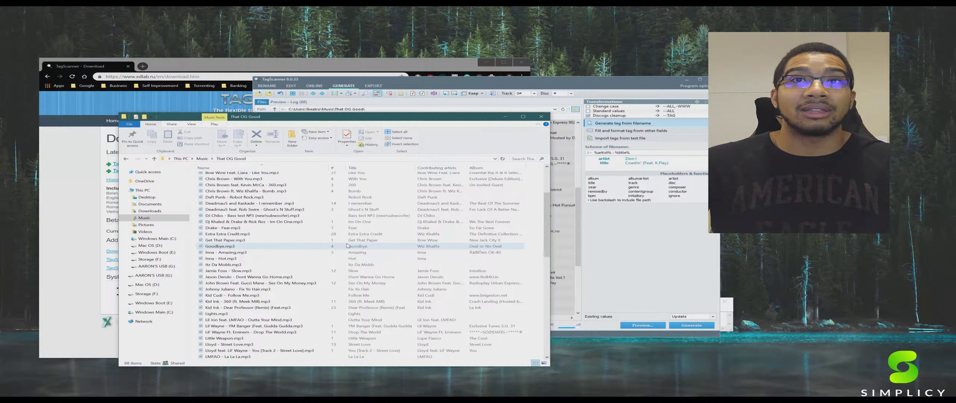
{"action": "scroll", "coordinate": [315, 234], "scroll_direction": "up", "scroll_amount": 4}
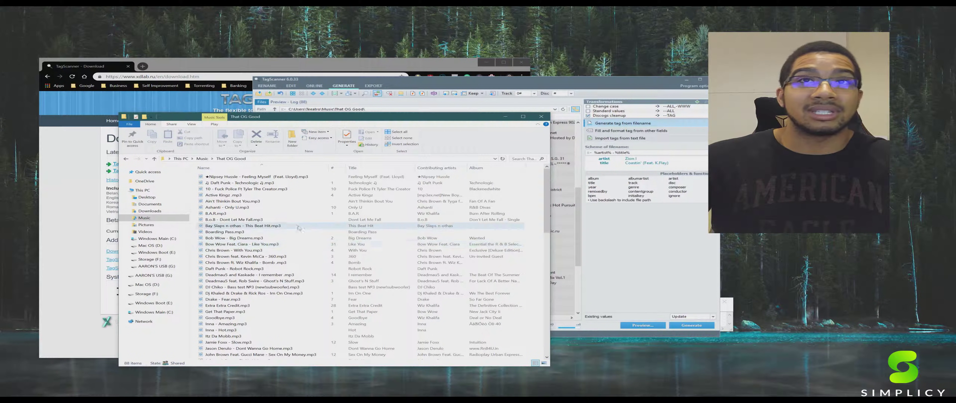
{"action": "left_click", "coordinate": [268, 214]}
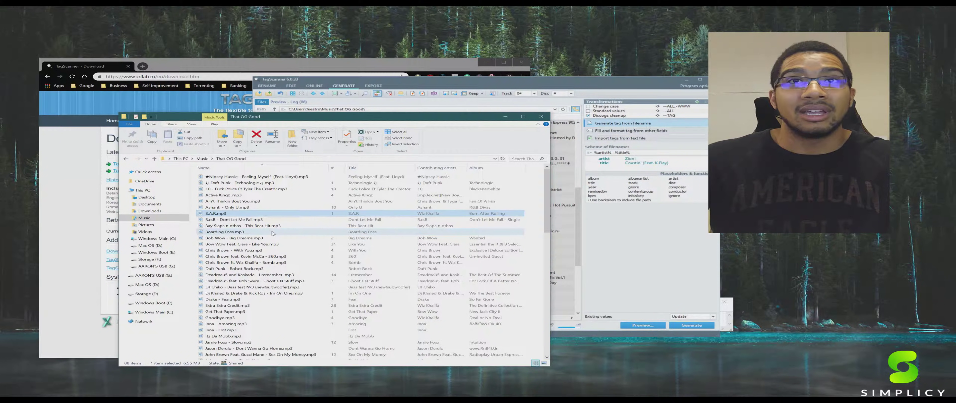
{"action": "left_click", "coordinate": [440, 233]}
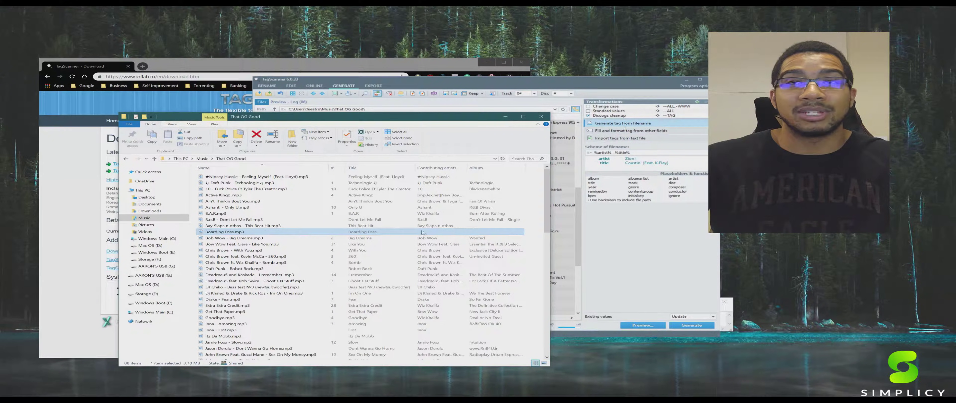